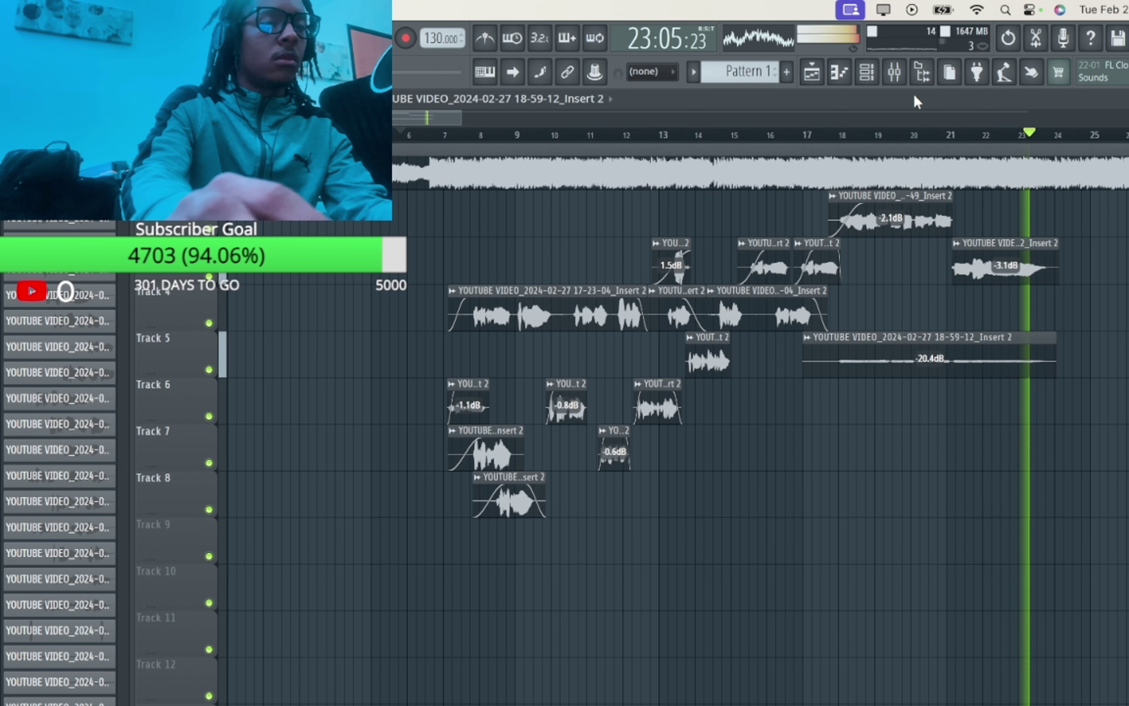
Stop playback and replay the arrangement from the start position near bar 5
key("space")
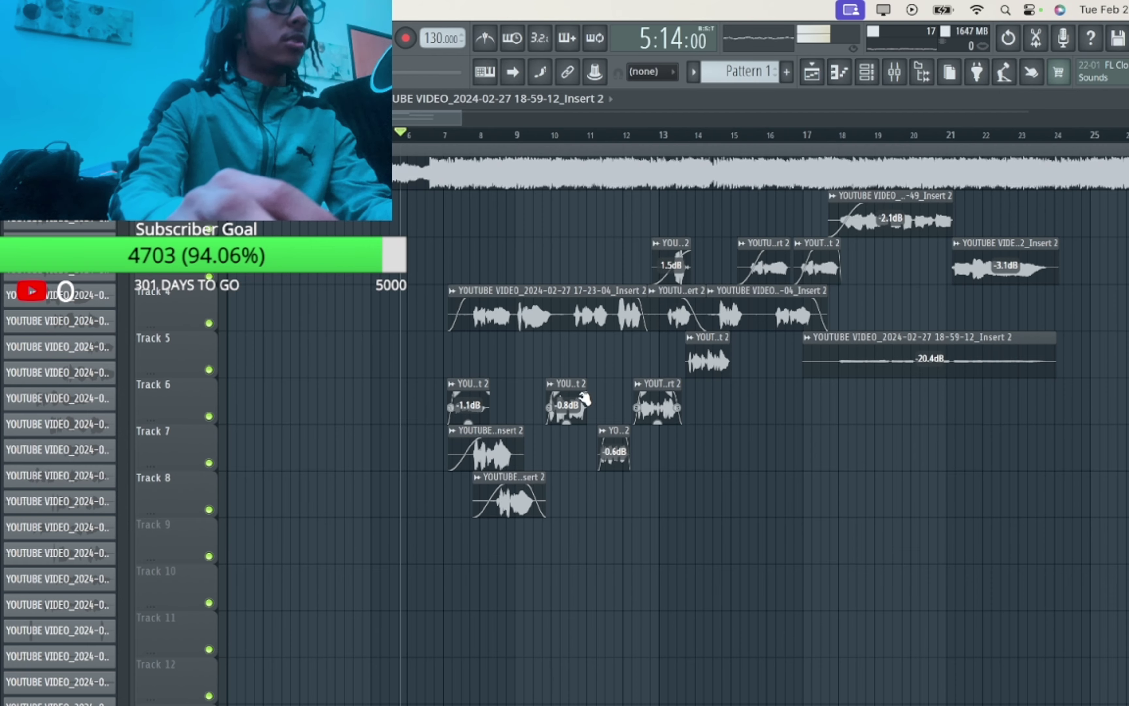
key("space")
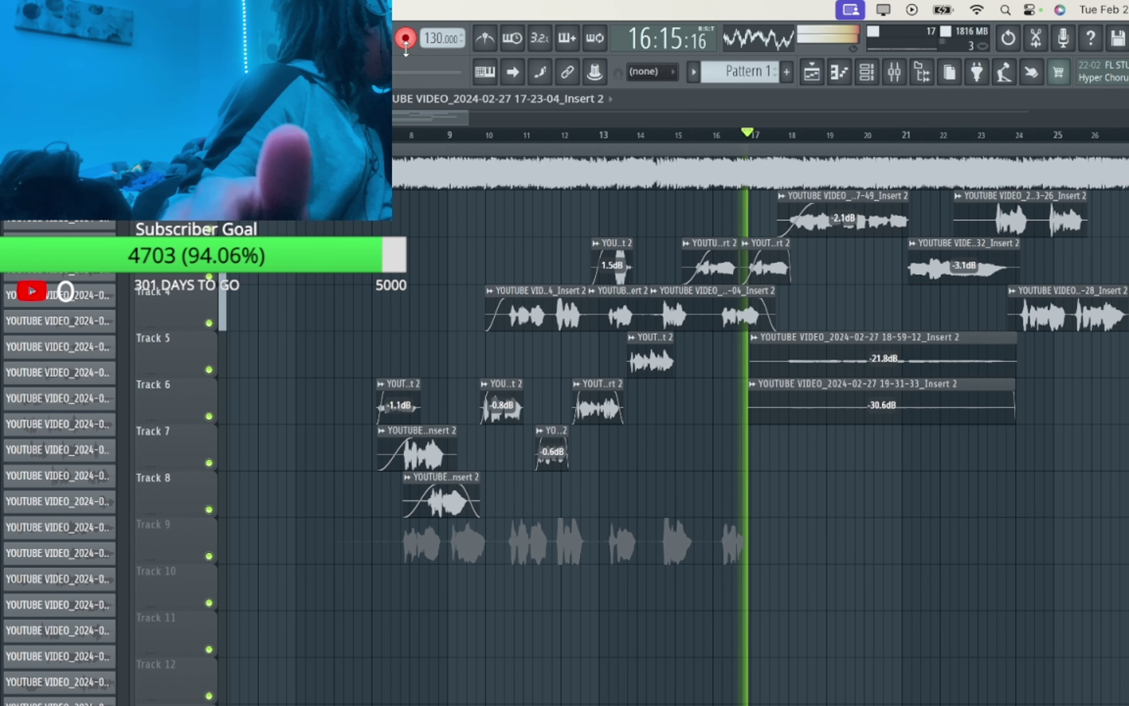
End the vocal recording on Track 9 at about bar 17 and slice the new take near bar 13
left_click(406, 41)
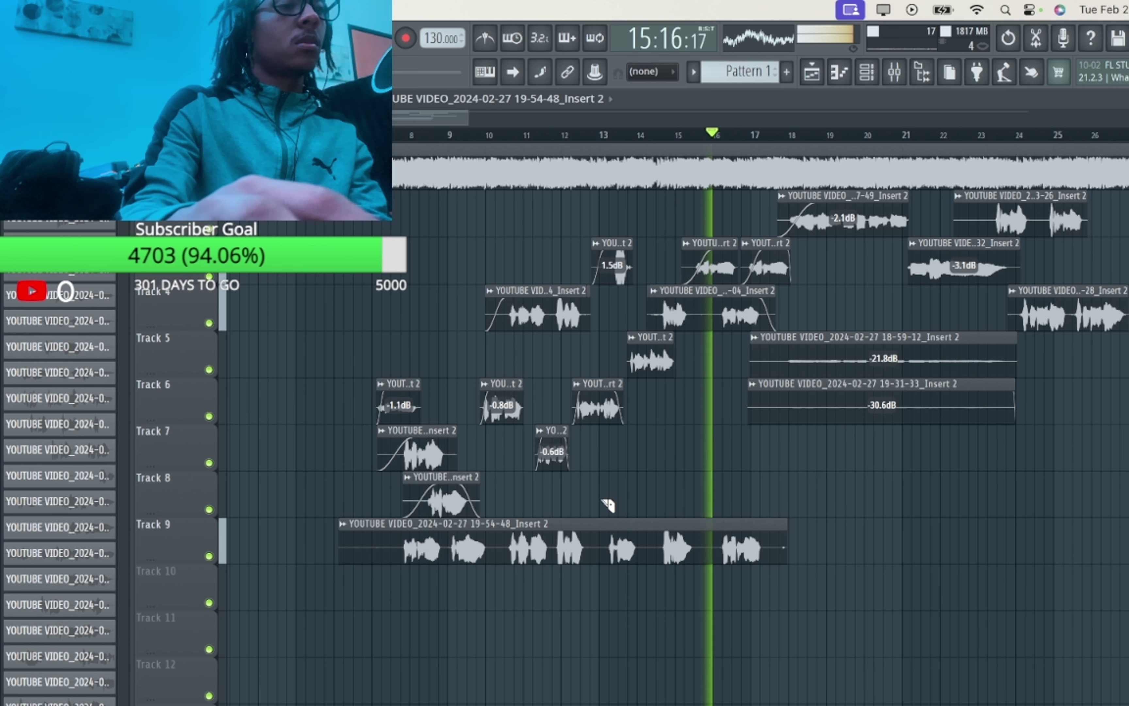
left_click_drag(598, 491, 598, 605)
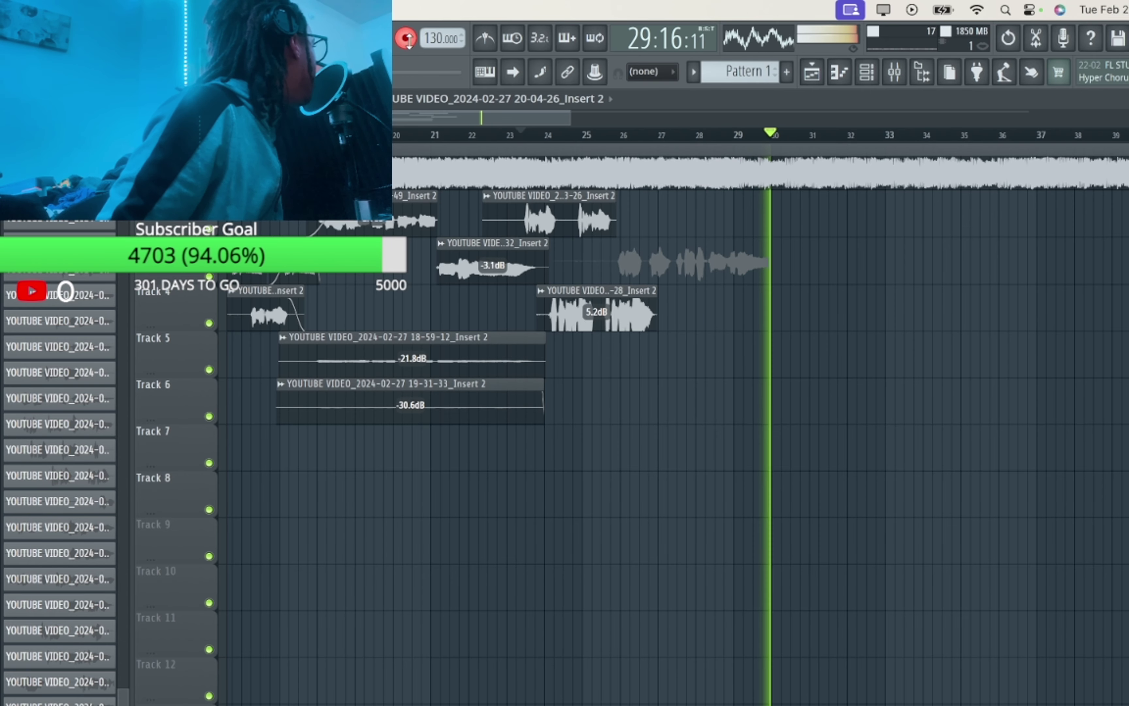
Finish recording the Track 3 vocal take at about bar 30 and play it back with the system volume raised
key("space")
key("space")
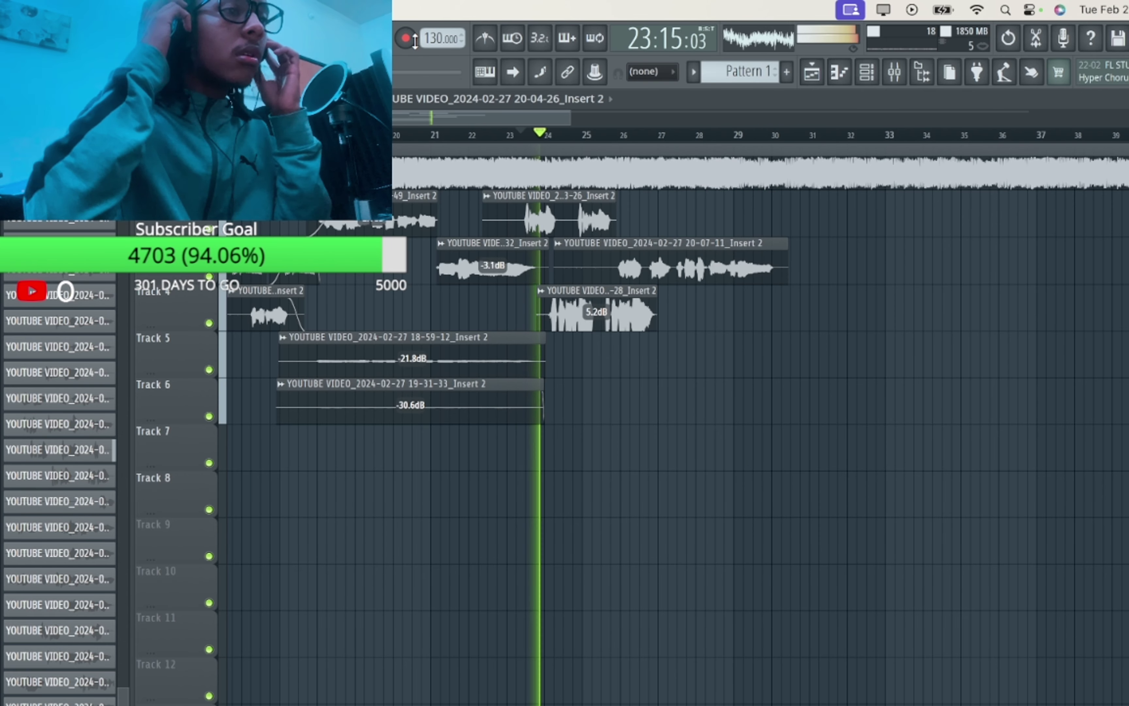
key("XF86AudioRaiseVolume")
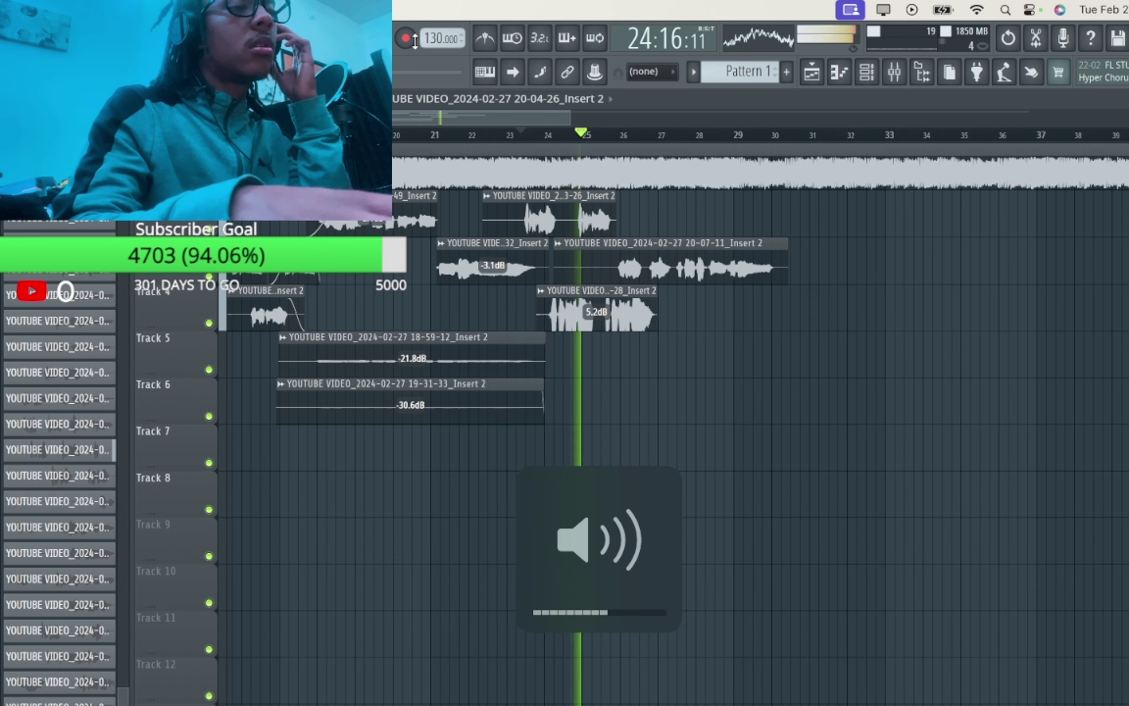
key("XF86AudioRaiseVolume")
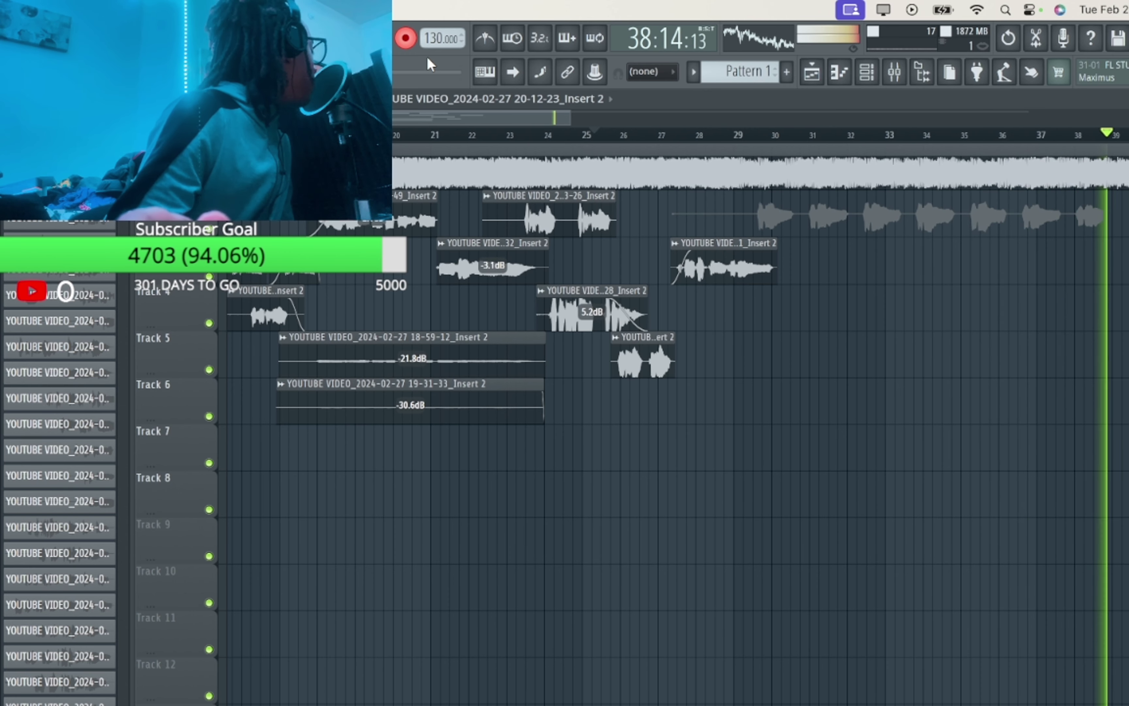
Finish recording the repeated vocal phrases on Track 2 at about bar 38 and play the take back
key("space")
key("space")
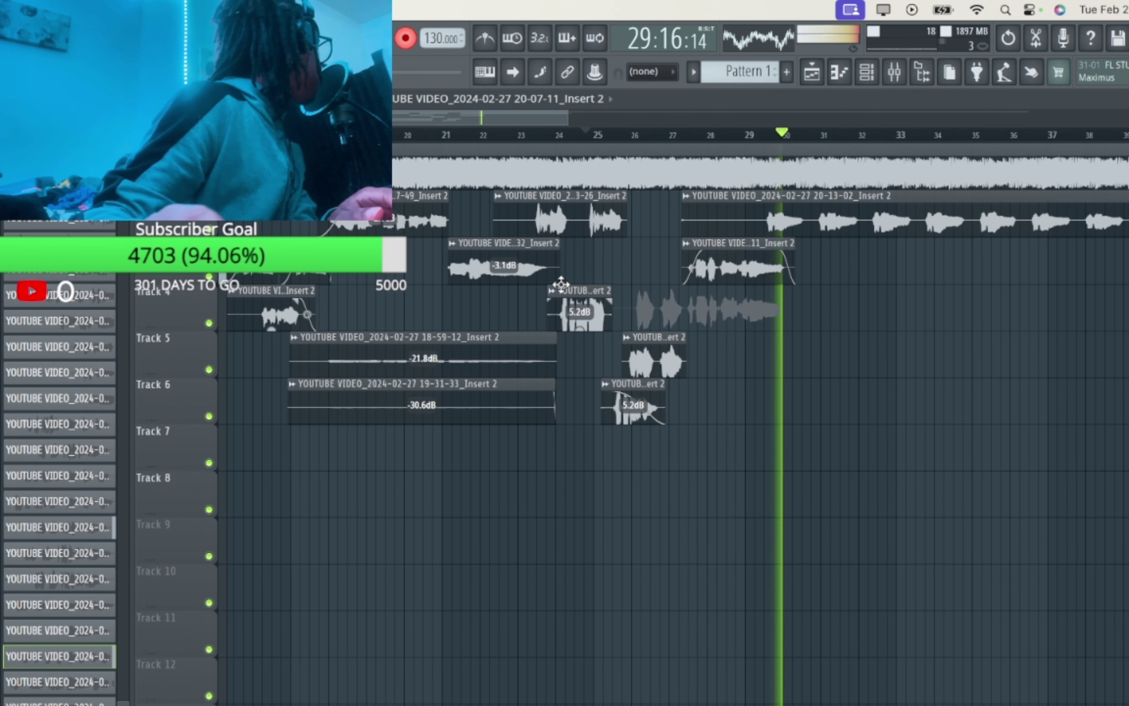
Finish the Track 4 vocal take, move it to start at about bar 31, and place the playhead near bar 28
key("space")
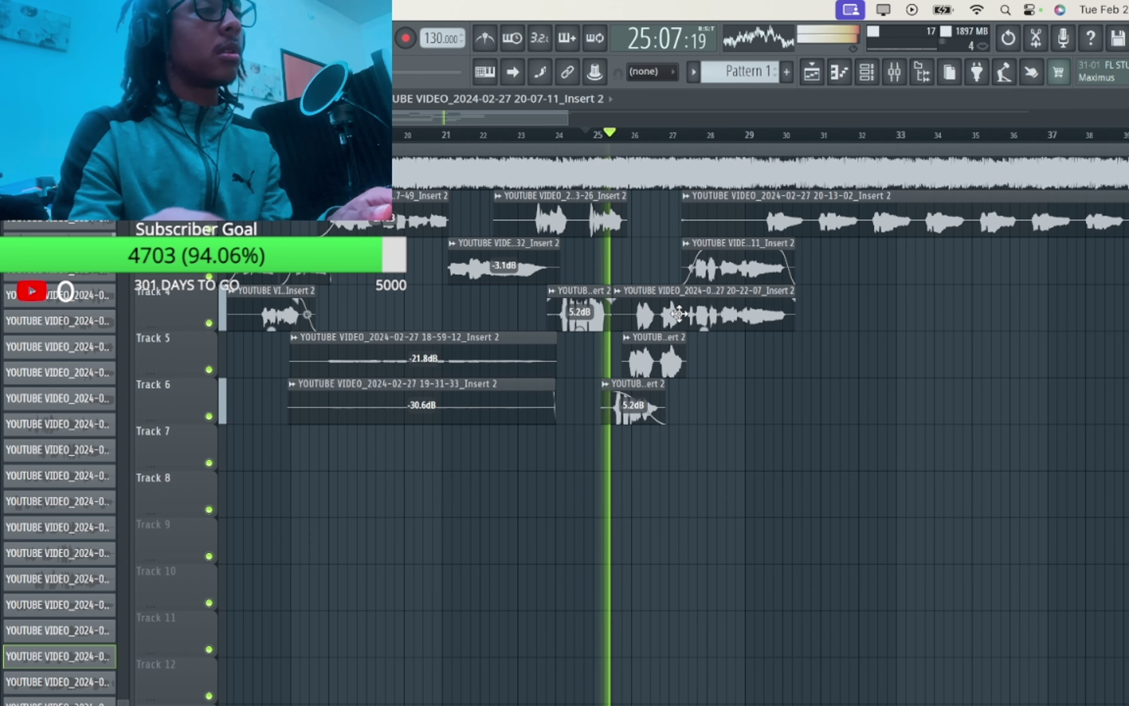
left_click_drag(679, 314, 917, 317)
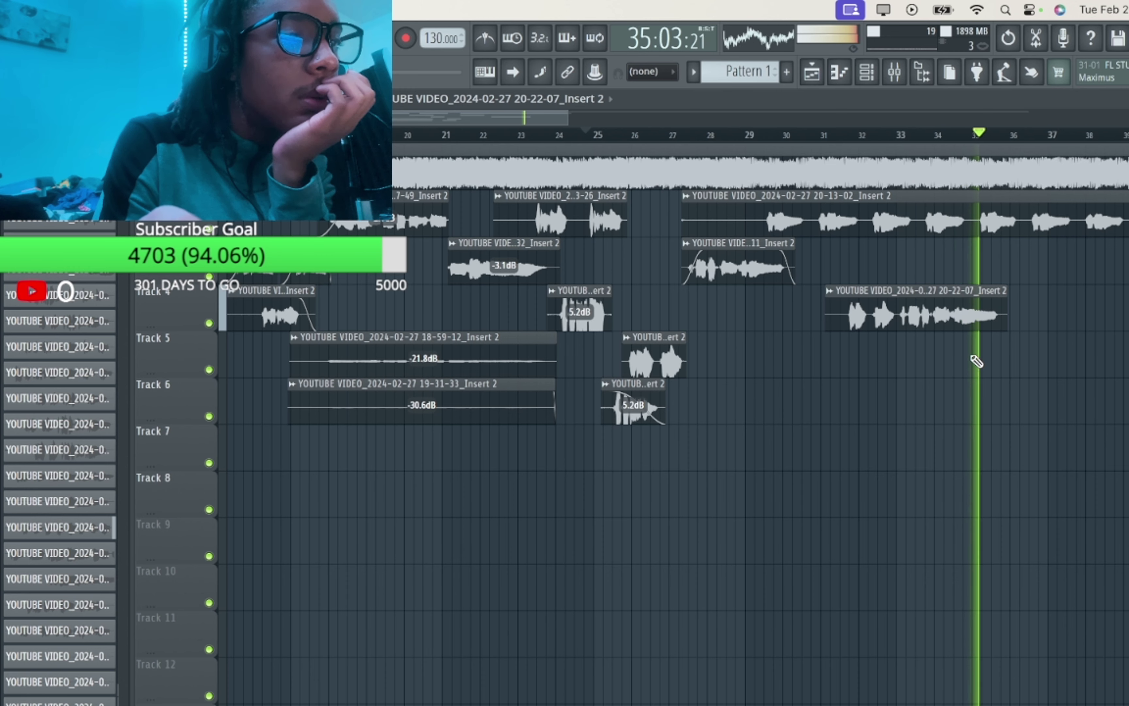
left_click(705, 136)
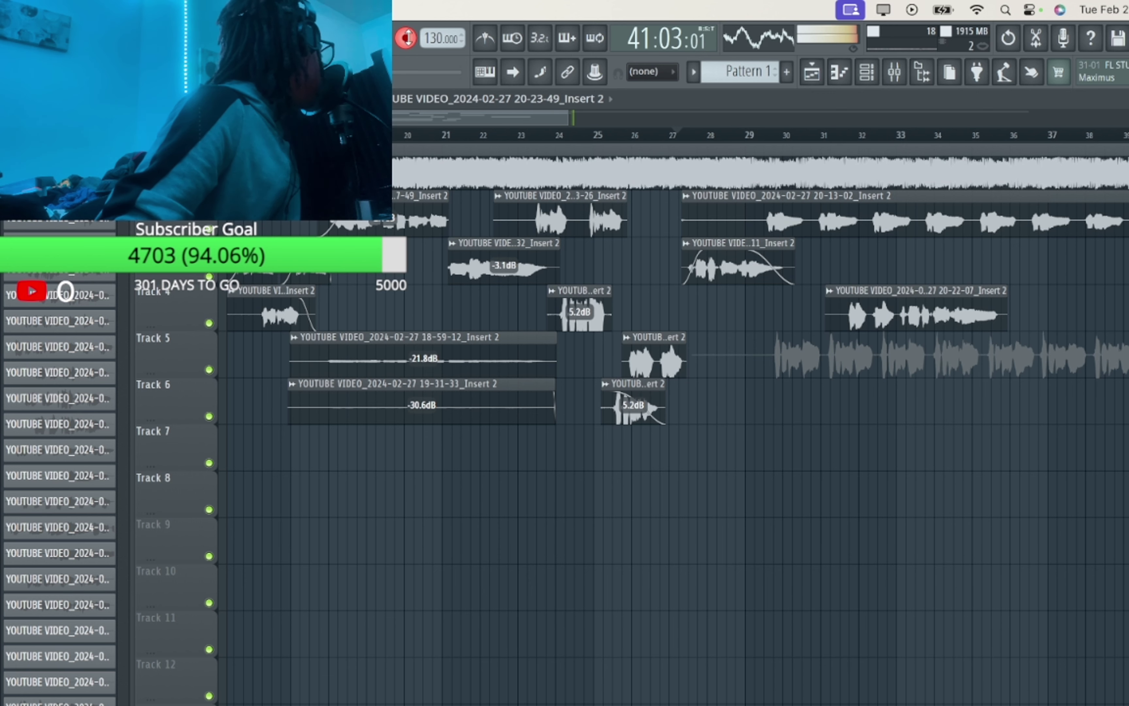
Trim the silent start of the new Track 5 vocal take to about bar 29, closing its channel settings first
left_click(744, 359)
double_click(745, 359)
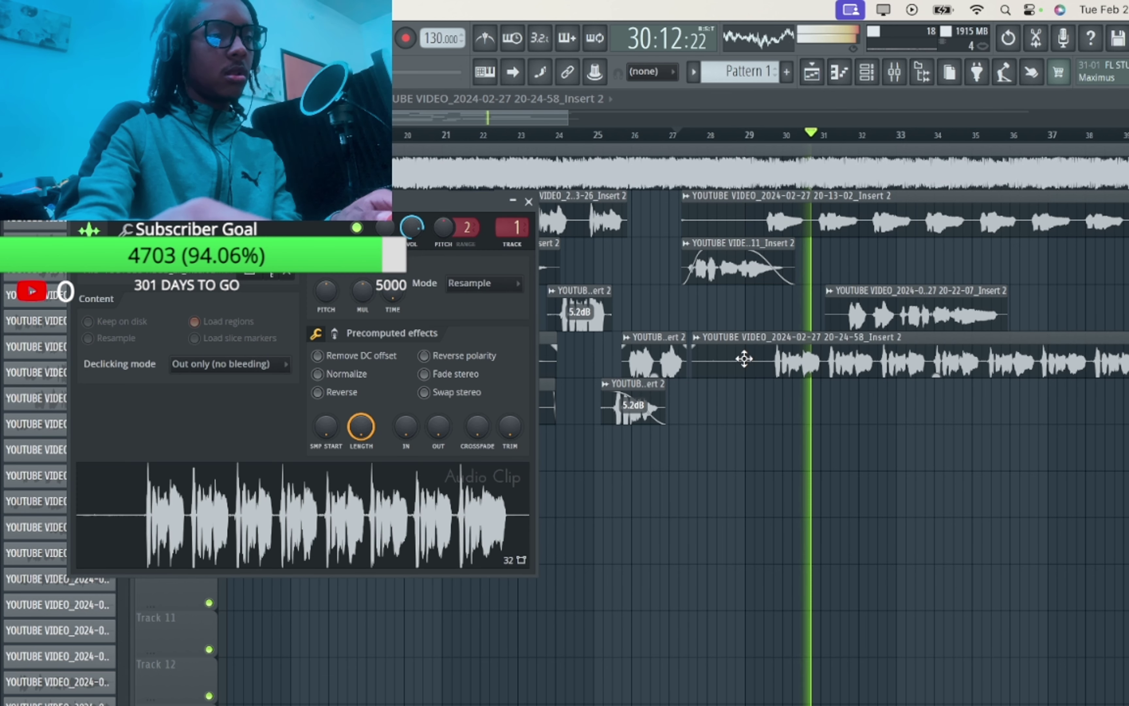
left_click(528, 202)
left_click_drag(693, 360, 757, 368)
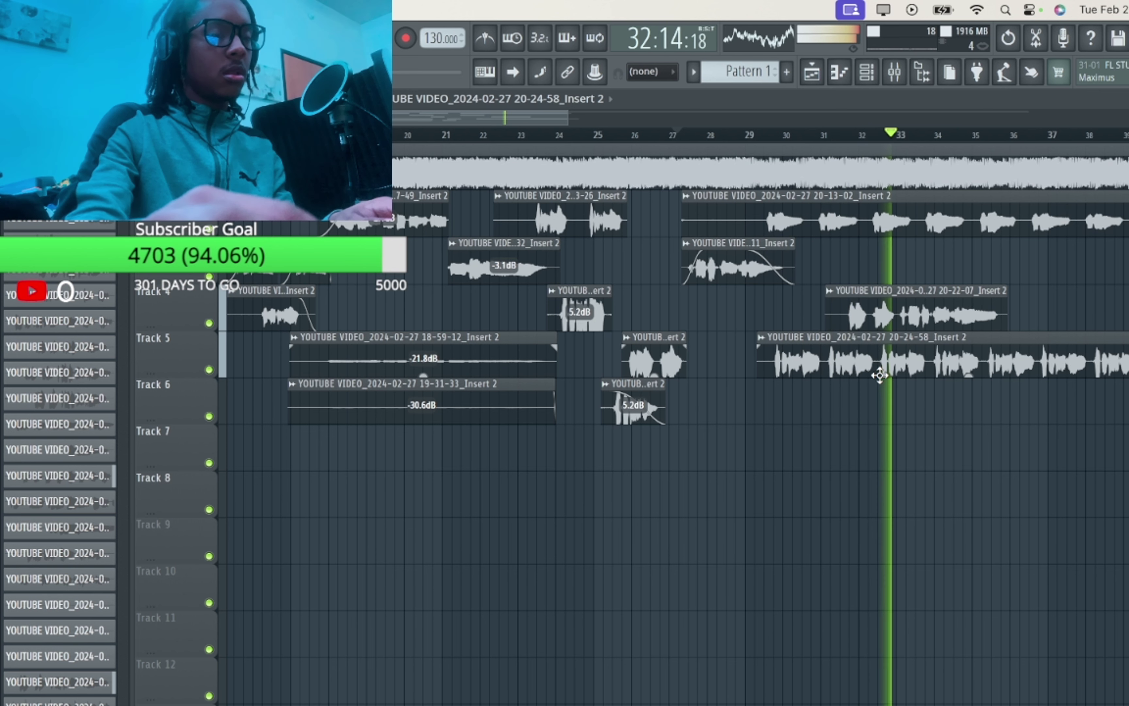
Undo the start trim of the Track 5 vocal take and the recent knob tweaks
key("ctrl+z")
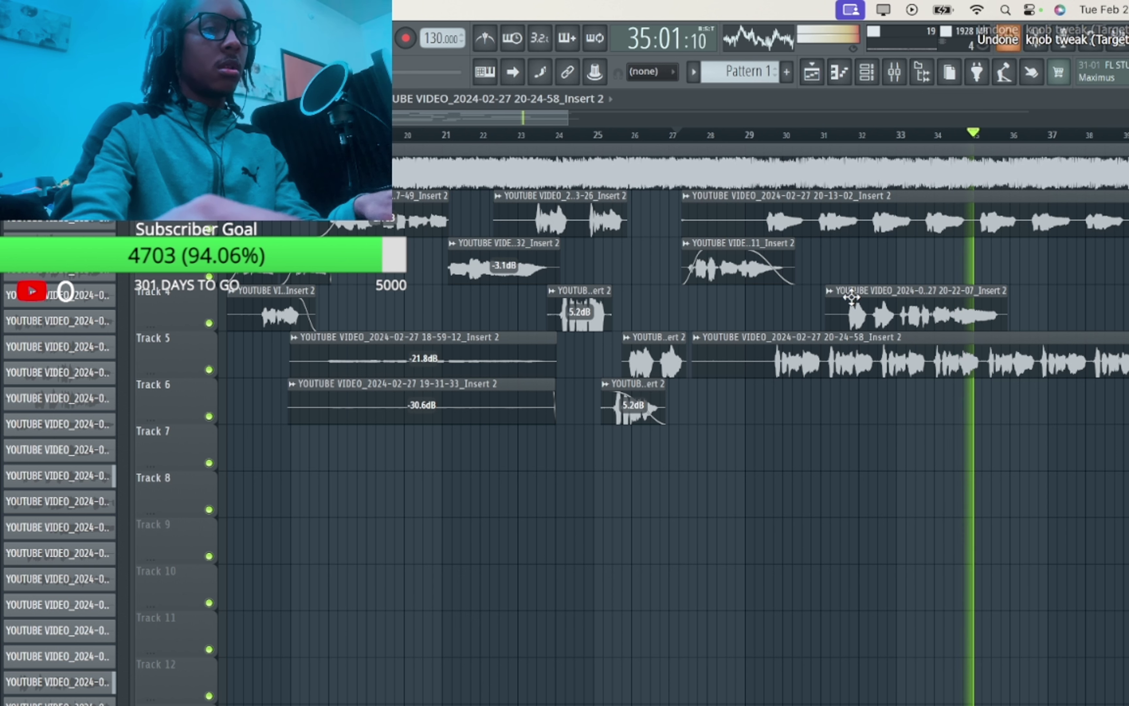
key("ctrl+z")
key("ctrl+z")
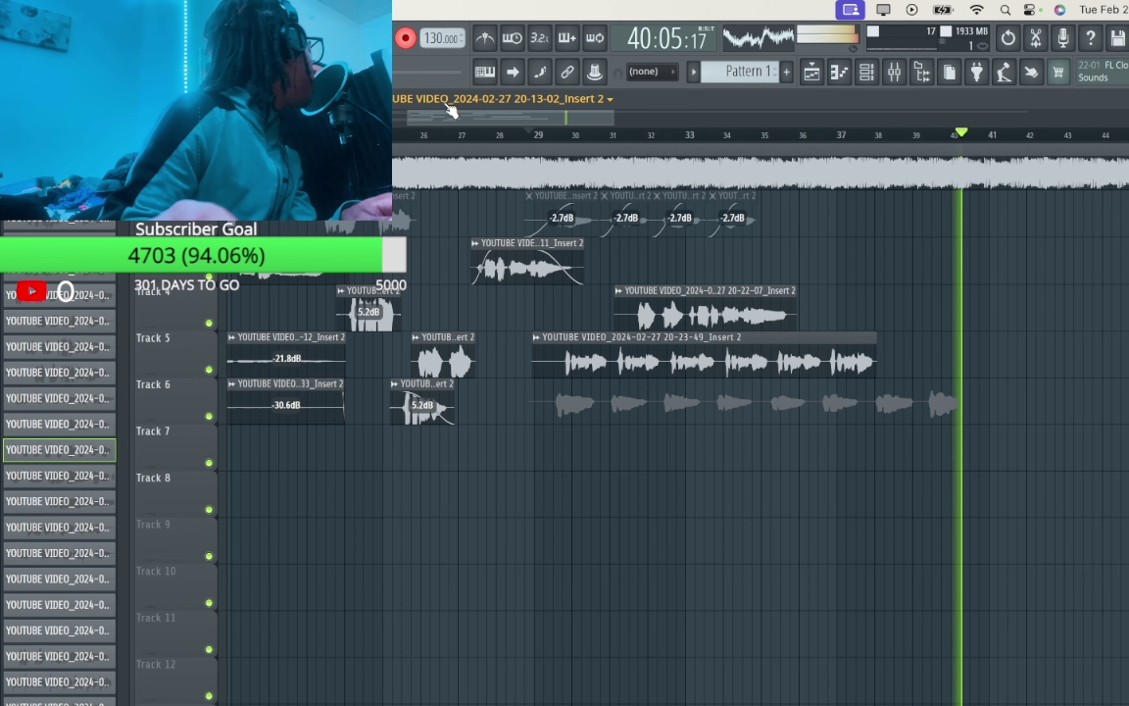
Finish recording the backing vocal take on Track 6 at about bar 40 and play it back
key("space")
key("space")
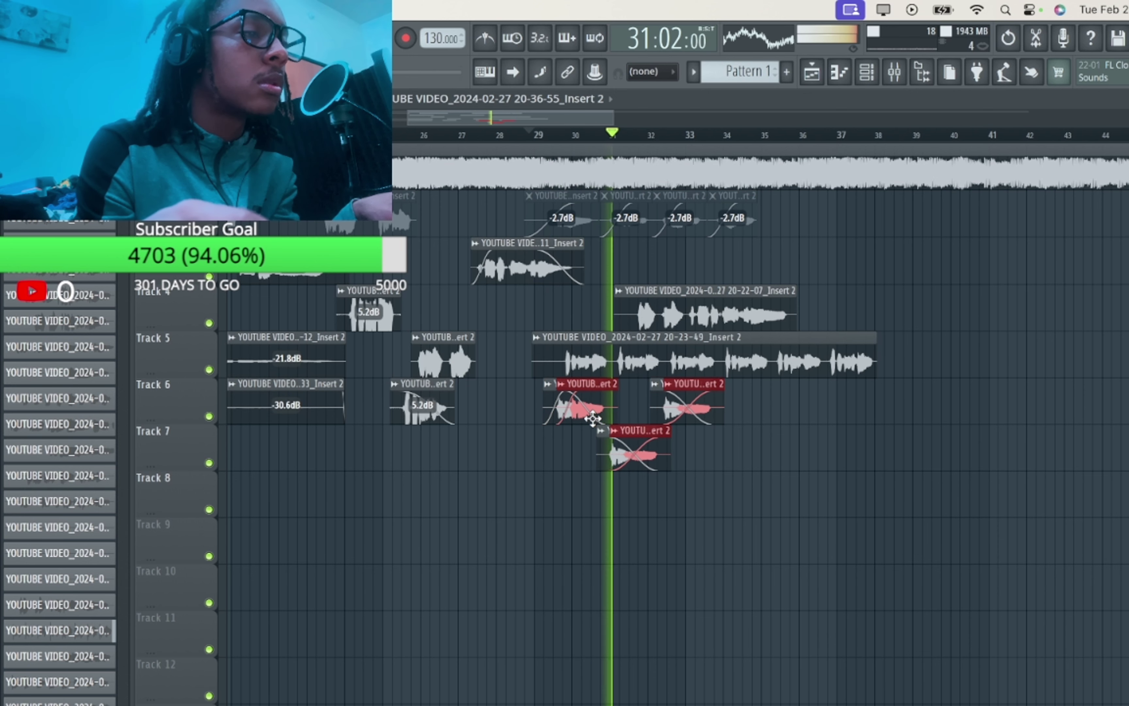
Duplicate the selected backing vocal chops on Tracks 6 and 7 further along the timeline and undo the last change
key("super+b")
left_click_drag(748, 488, 752, 487)
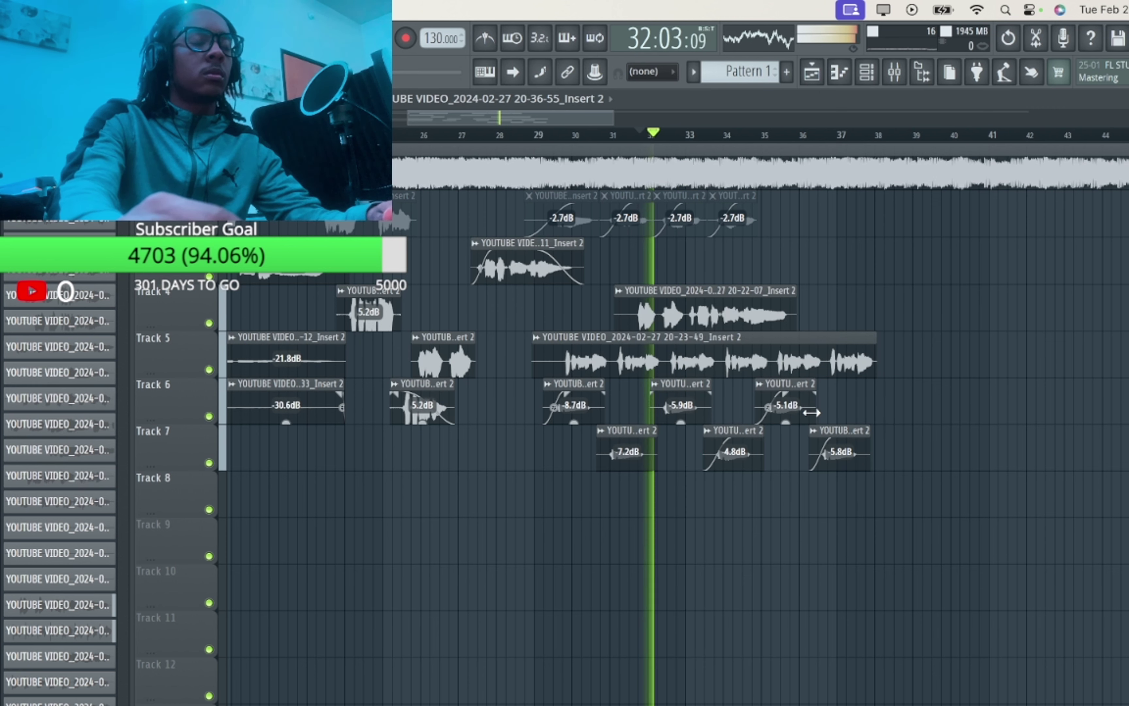
key("super+z")
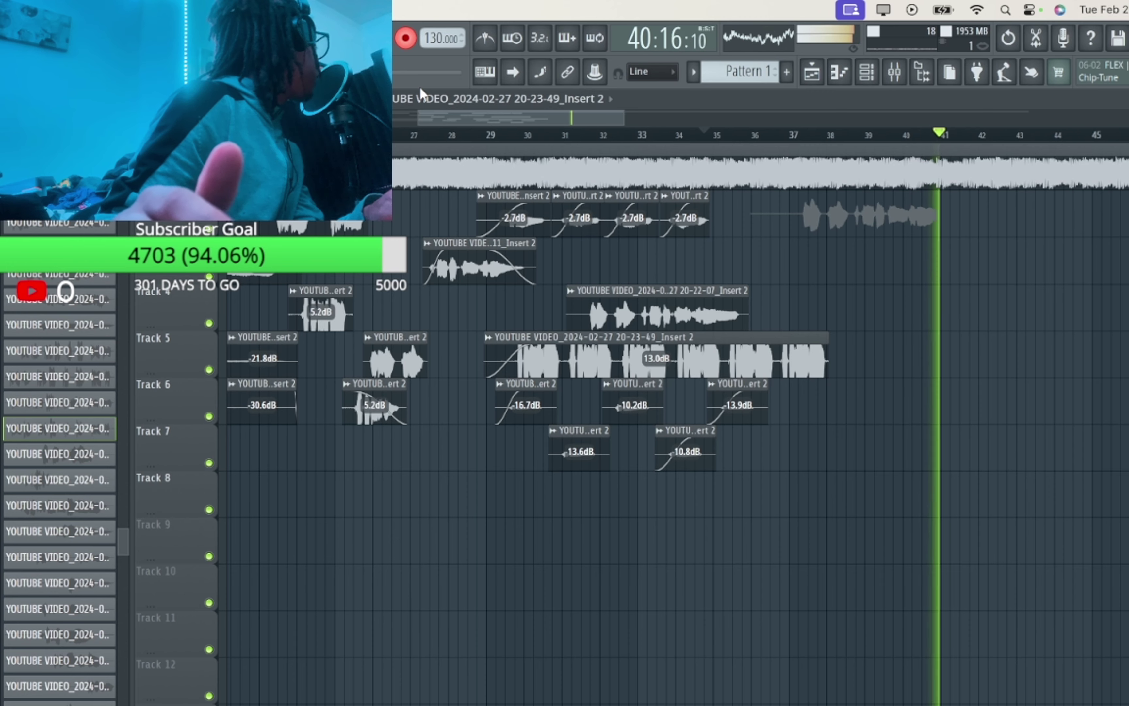
Finish recording the Track 2 vocal take spanning bars 36 to 41 and play it back
key("space")
key("space")
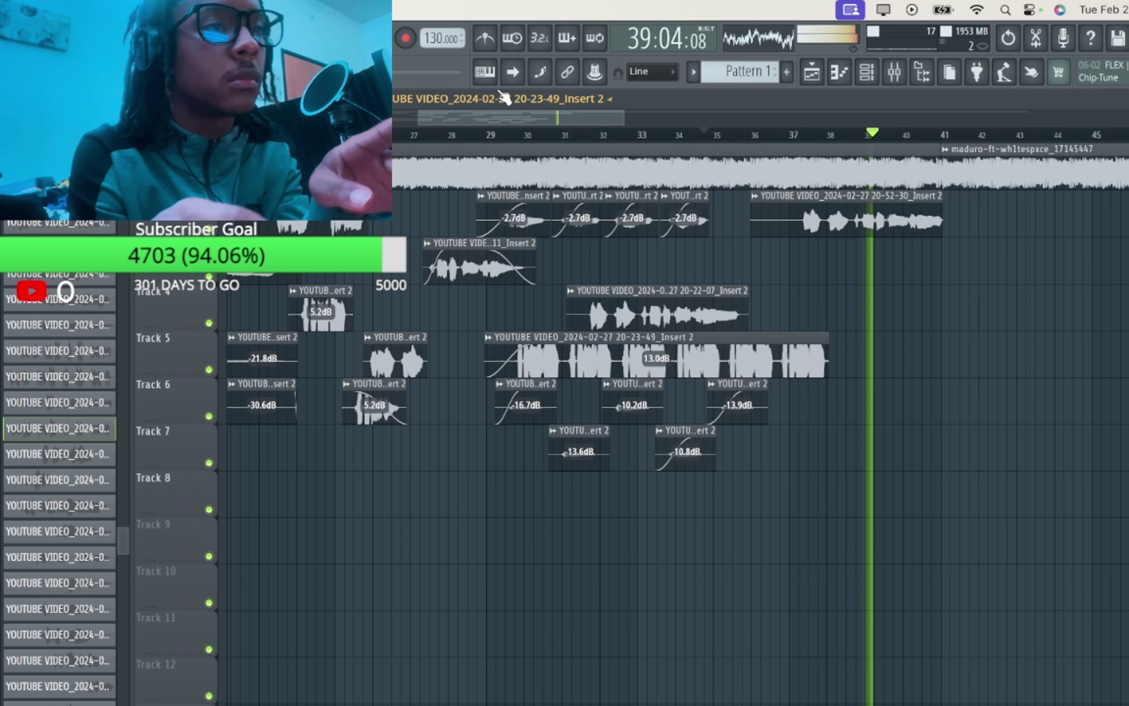
Delete the extra beat clip starting at bar 41 on Track 1 and extend the remaining beat clip's end past bar 41
right_click(1003, 185)
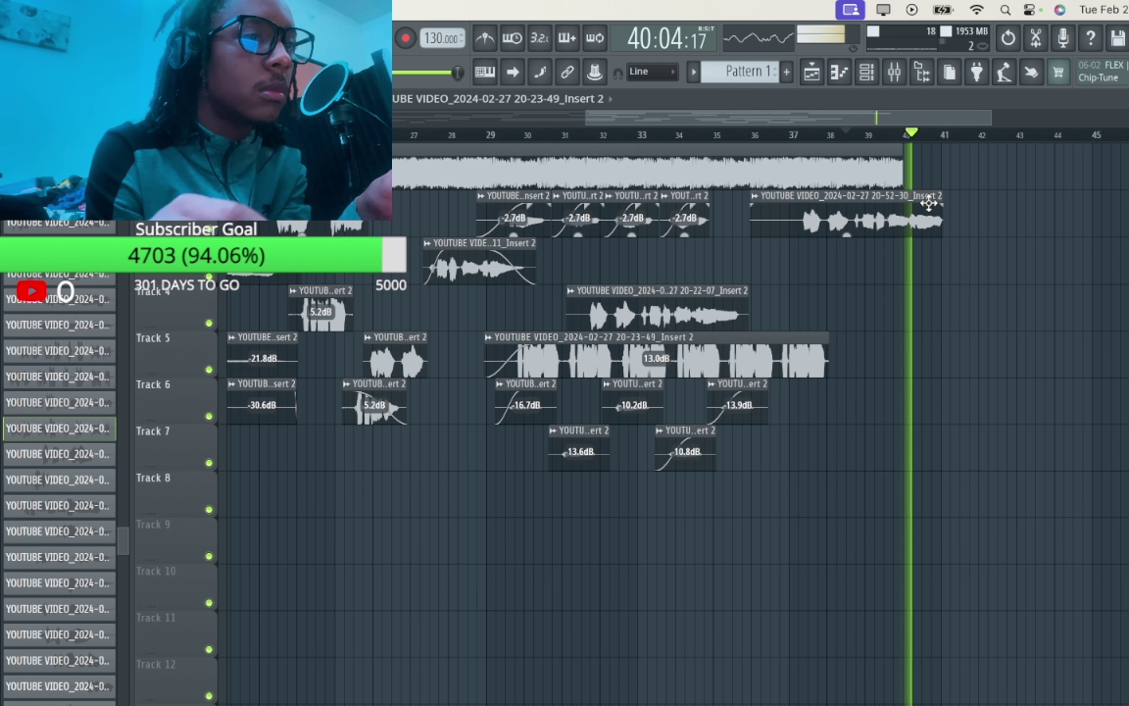
key("space")
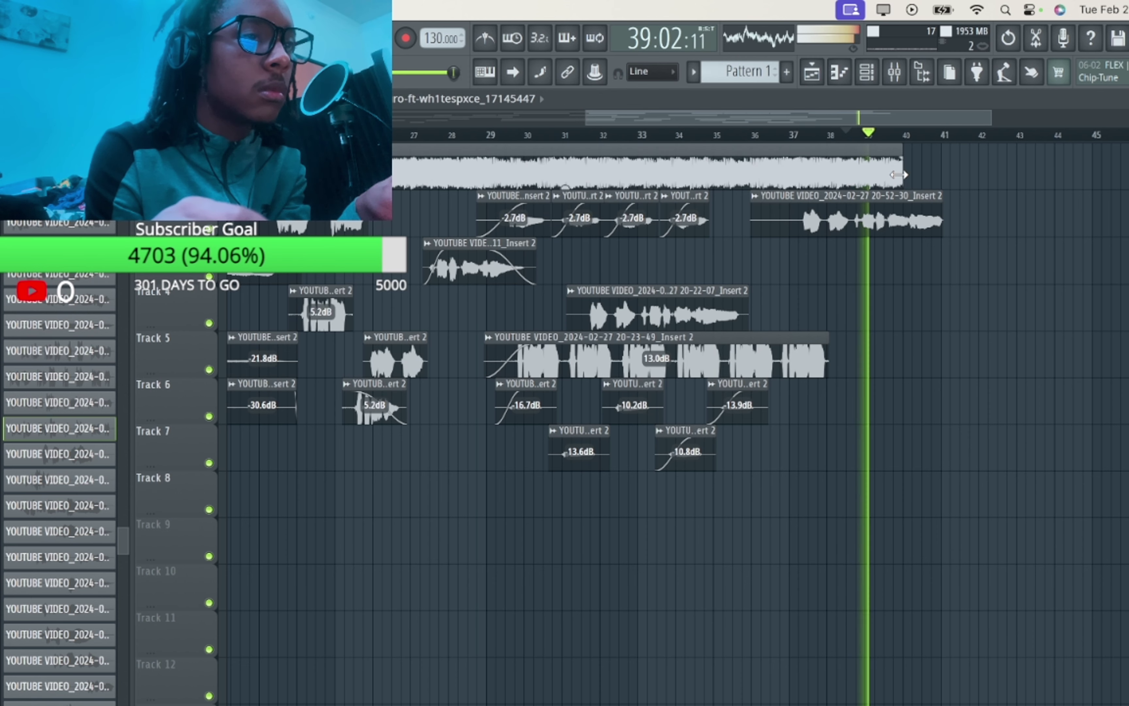
left_click_drag(911, 180, 976, 176)
key("space")
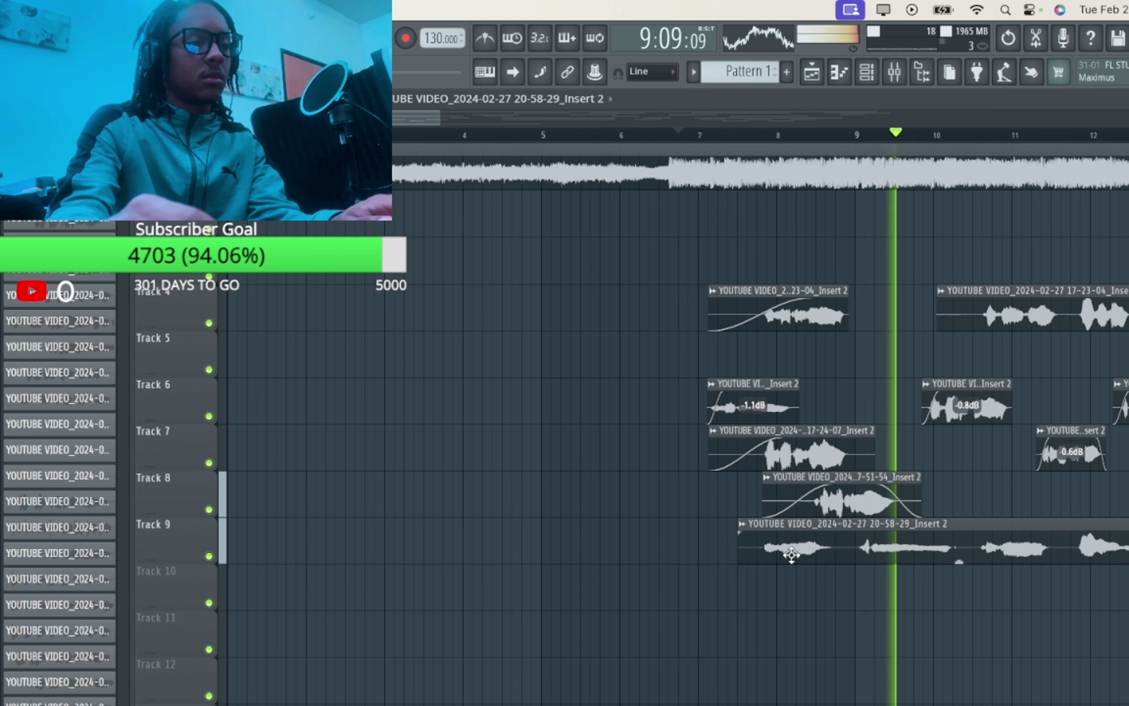
Trim the start of the Track 9 vocal take to bar 9 and the Track 8 take to about bar 14
left_click_drag(739, 563, 857, 564)
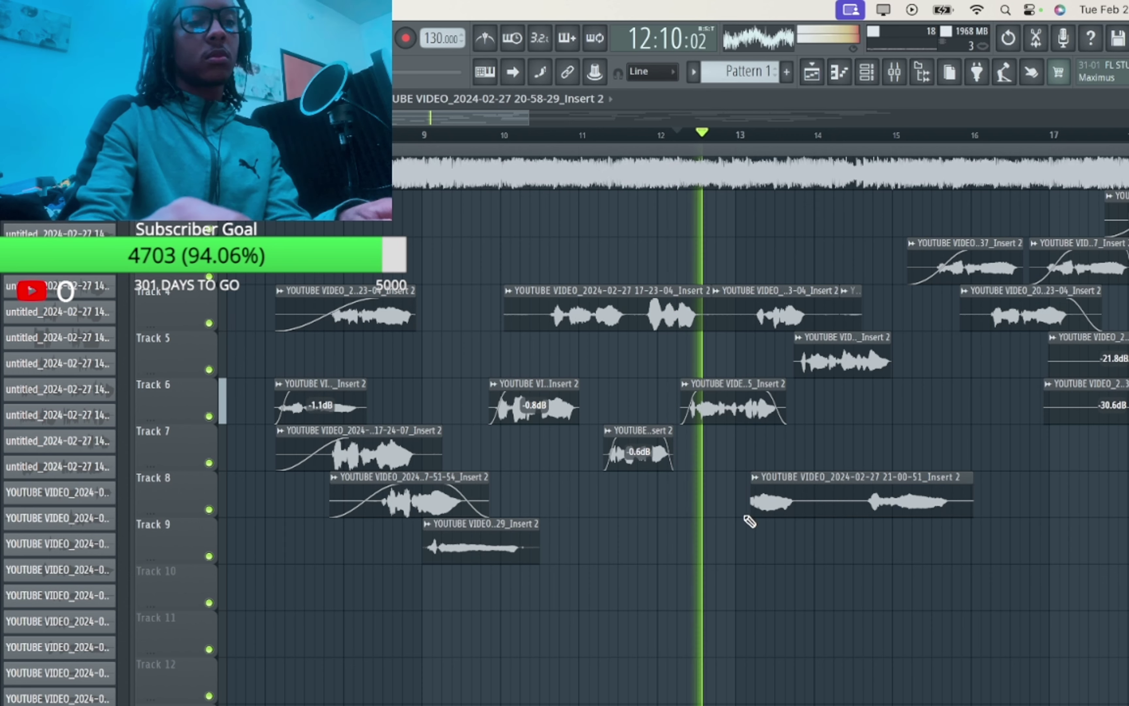
left_click_drag(751, 502, 829, 501)
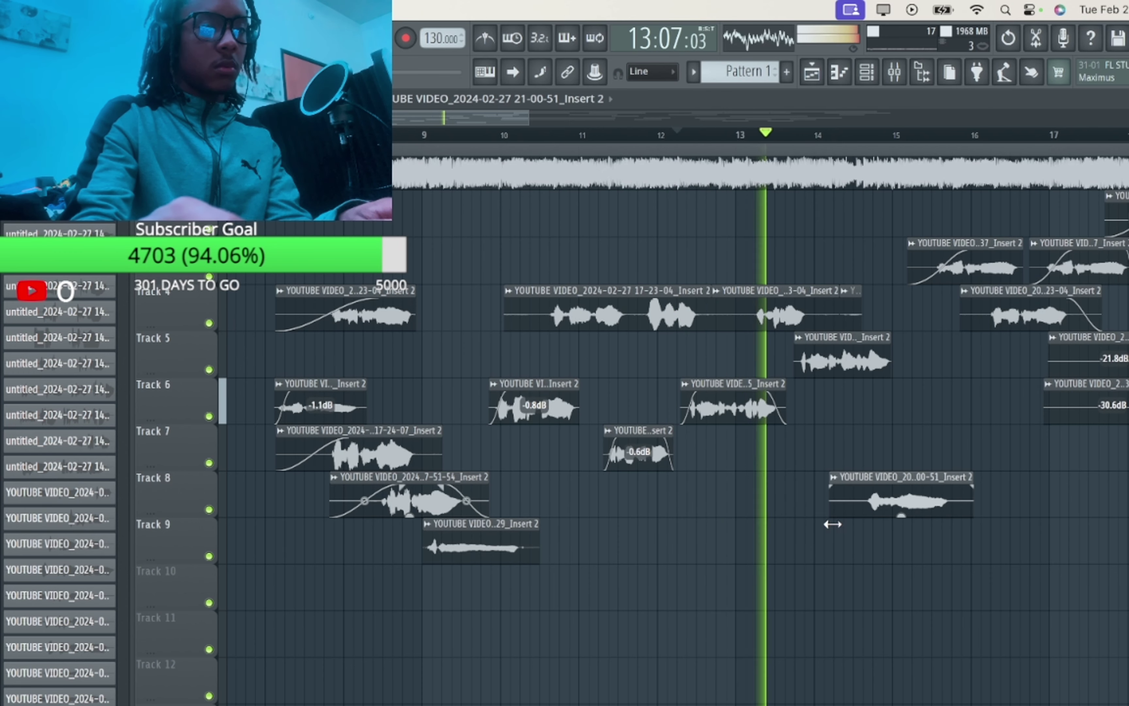
Change the mixer track routing of the trimmed Track 8 vocal take and close its channel settings
double_click(871, 503)
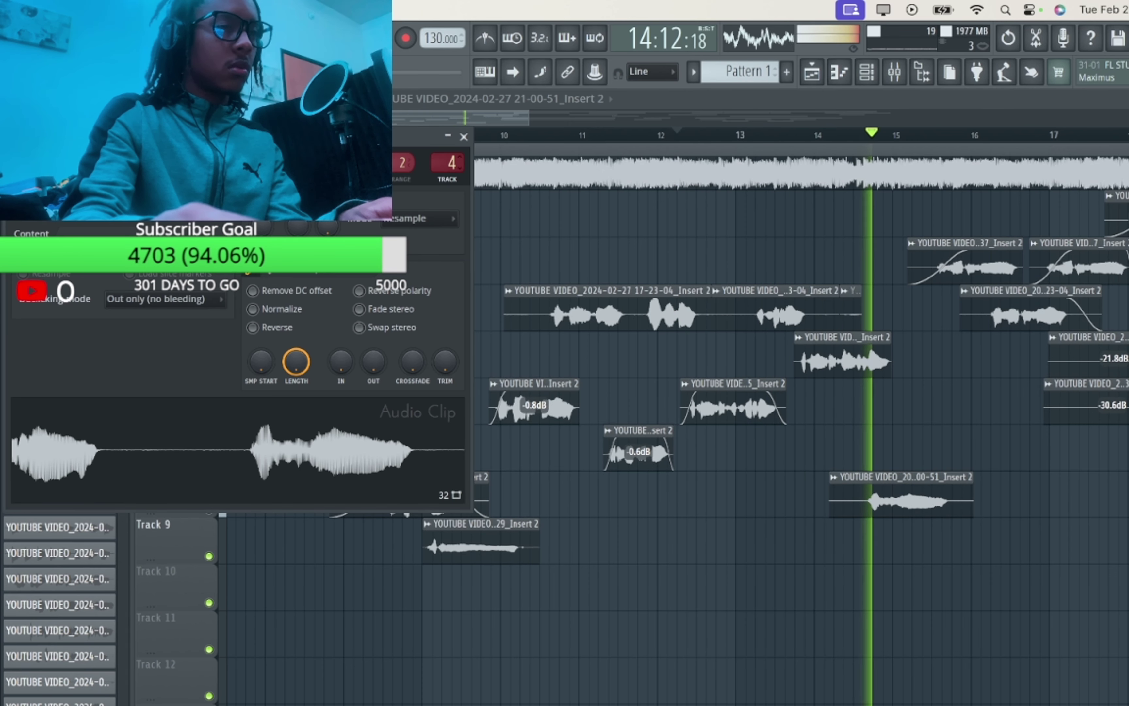
left_click_drag(448, 163, 448, 155)
key("Escape")
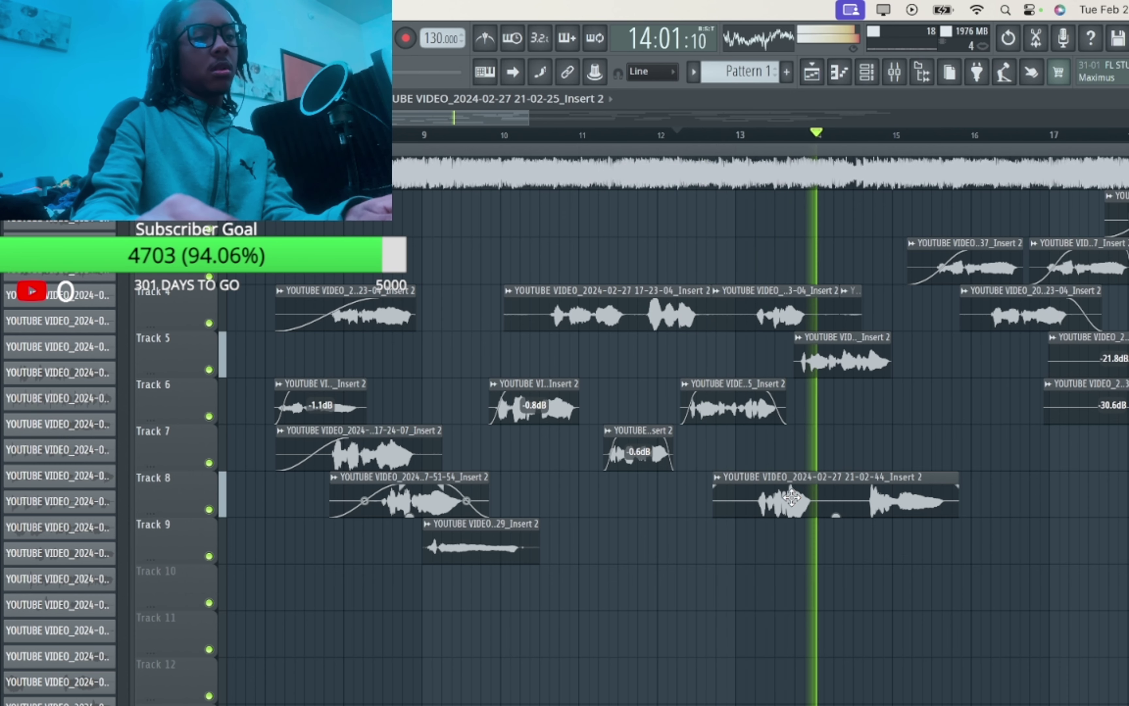
Route the new Track 8 vocal take to mixer track 6 and trim its start to about bar 14.5
double_click(829, 509)
left_click_drag(545, 259, 545, 236)
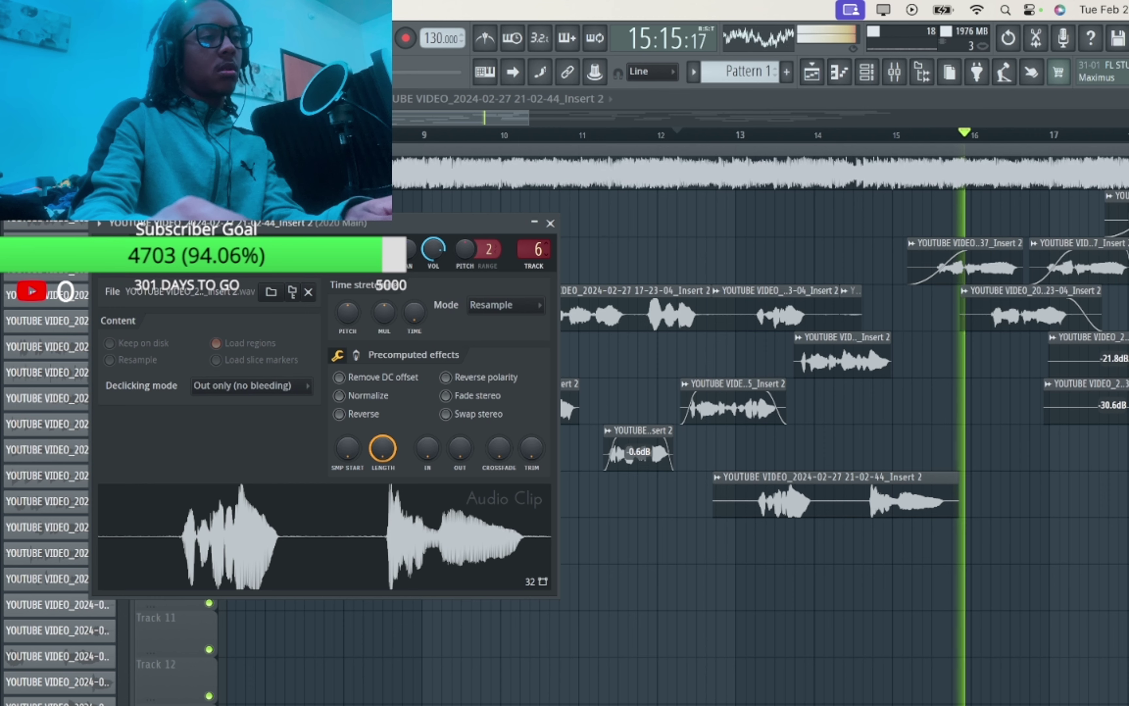
left_click(550, 223)
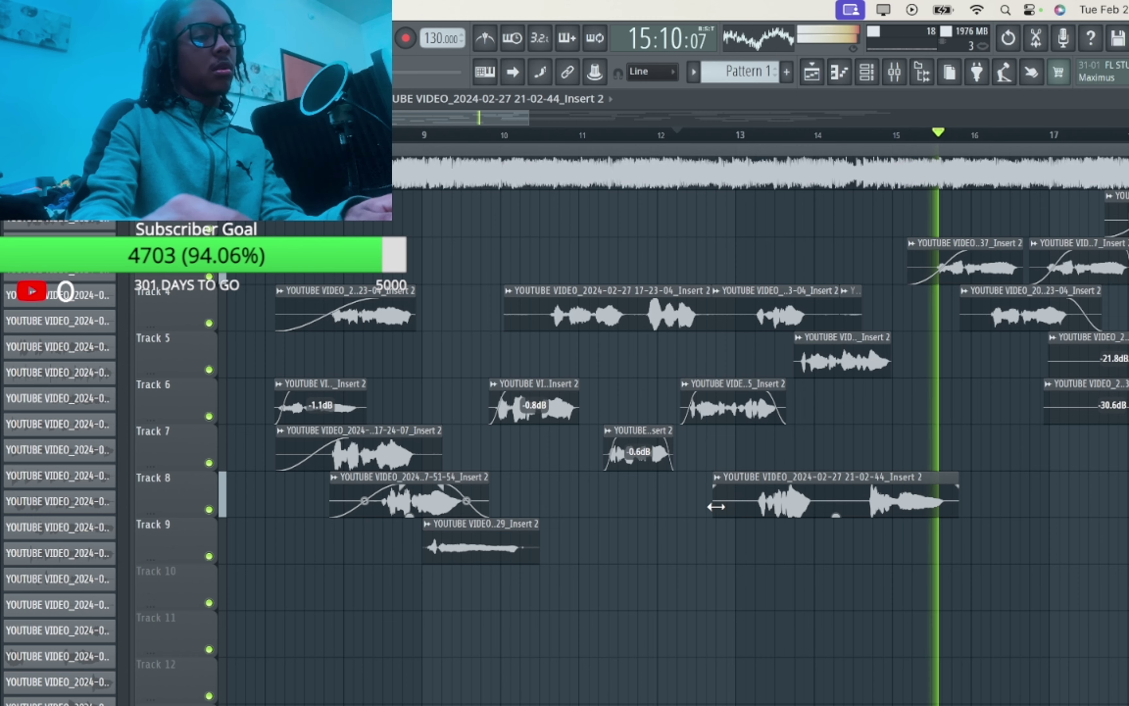
left_click_drag(728, 504, 861, 513)
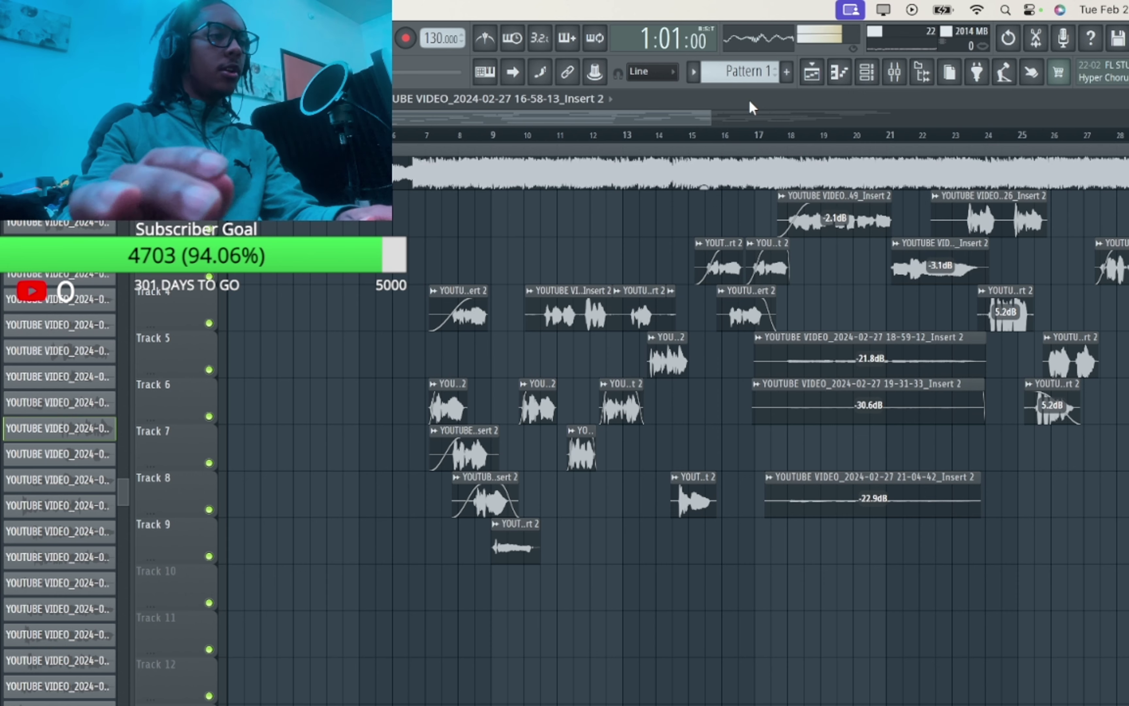
Play the full arrangement from bar 1 to review the vocals through the later bars
key("space")
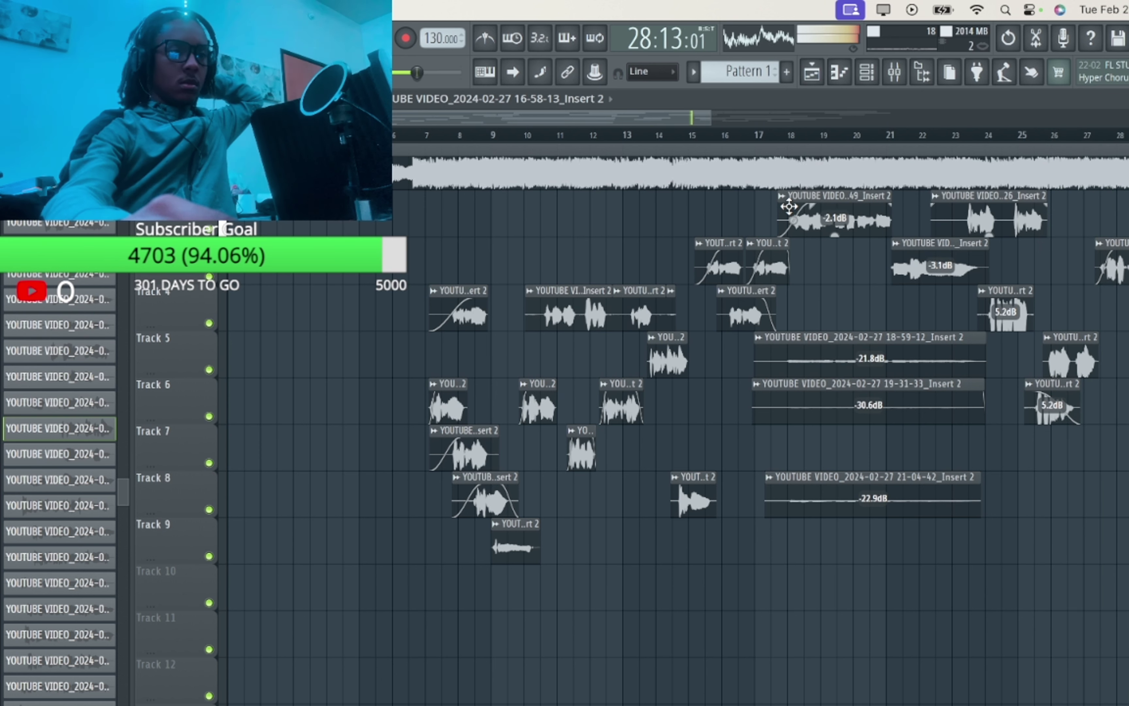
left_click_drag(663, 113, 860, 149)
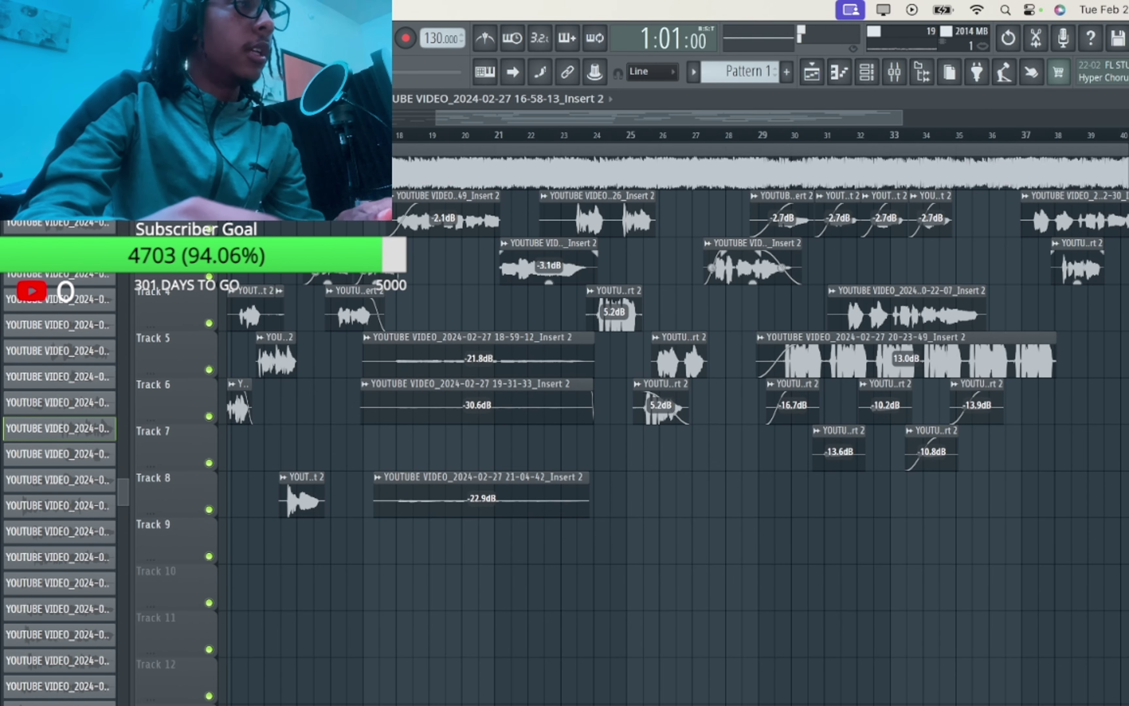
Bring up the project's file commands
key("alt+f")
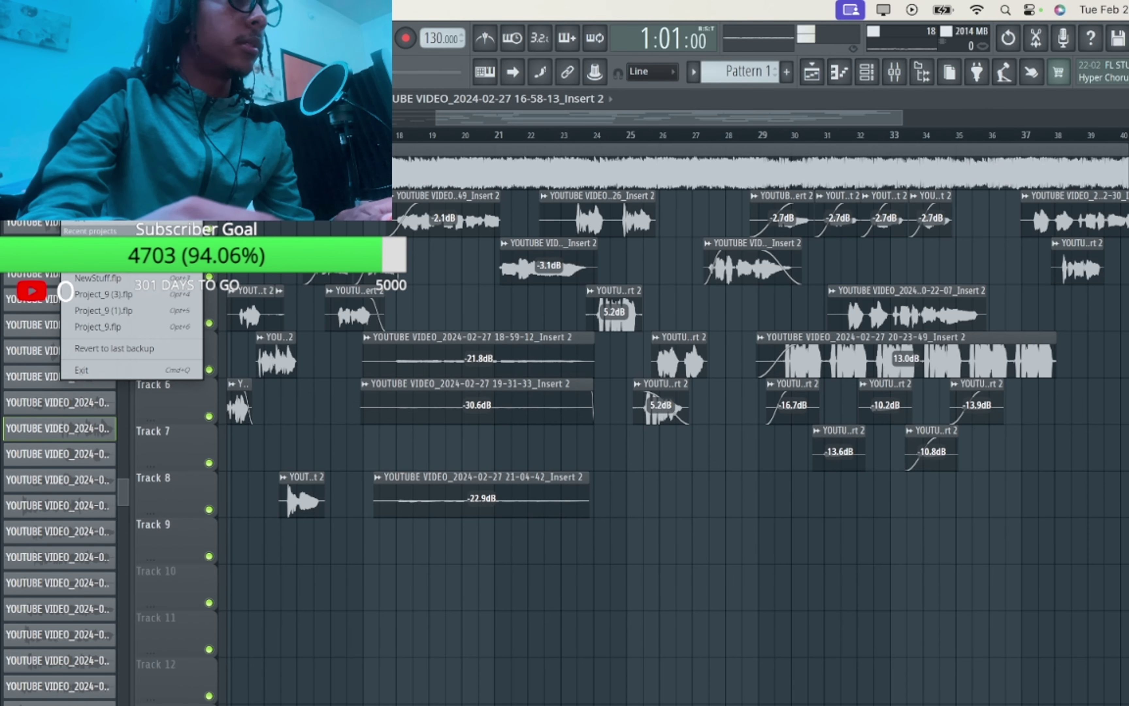